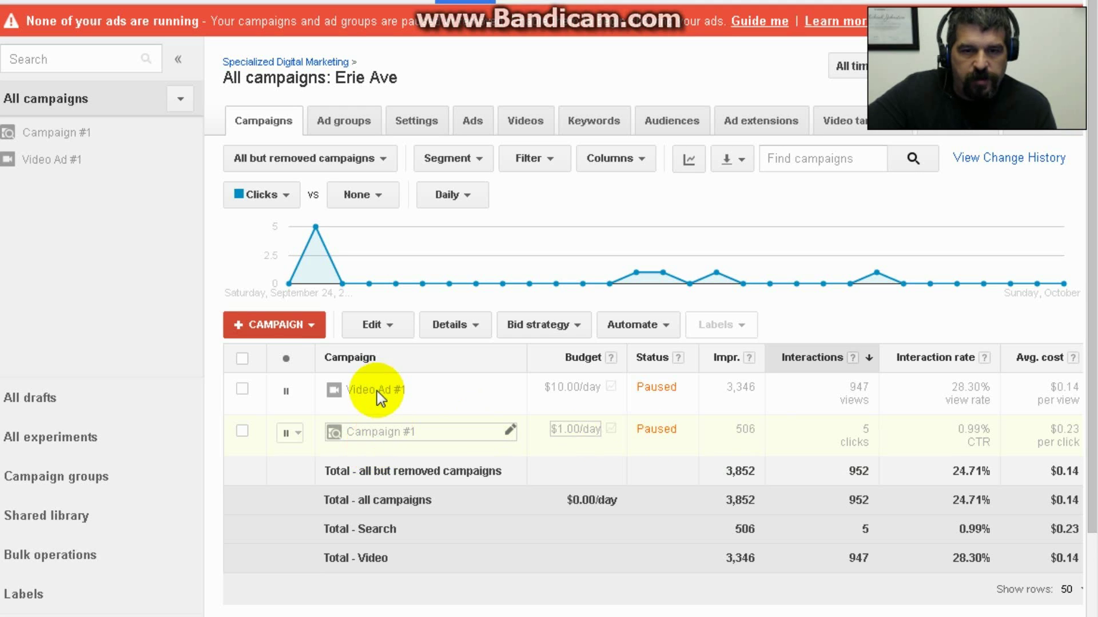
Open the Video Ad #1 campaign and review its ad group table below the views chart
{"action": "left_click", "coordinate": [48, 165]}
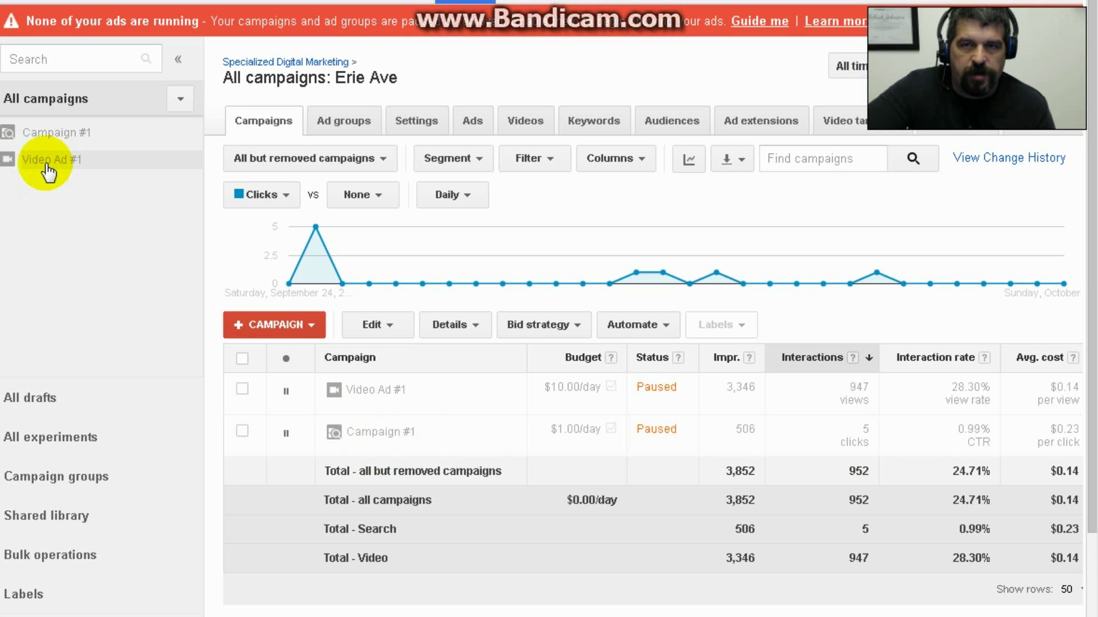
{"action": "left_click", "coordinate": [48, 166]}
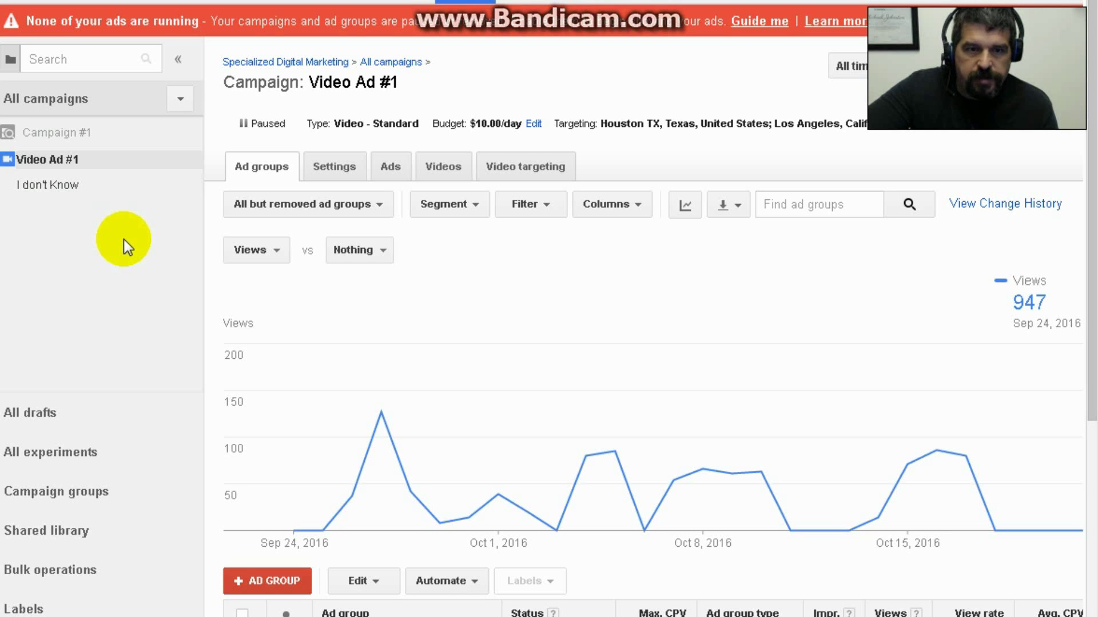
{"action": "scroll", "coordinate": [128, 235], "scroll_direction": "down", "scroll_amount": 2}
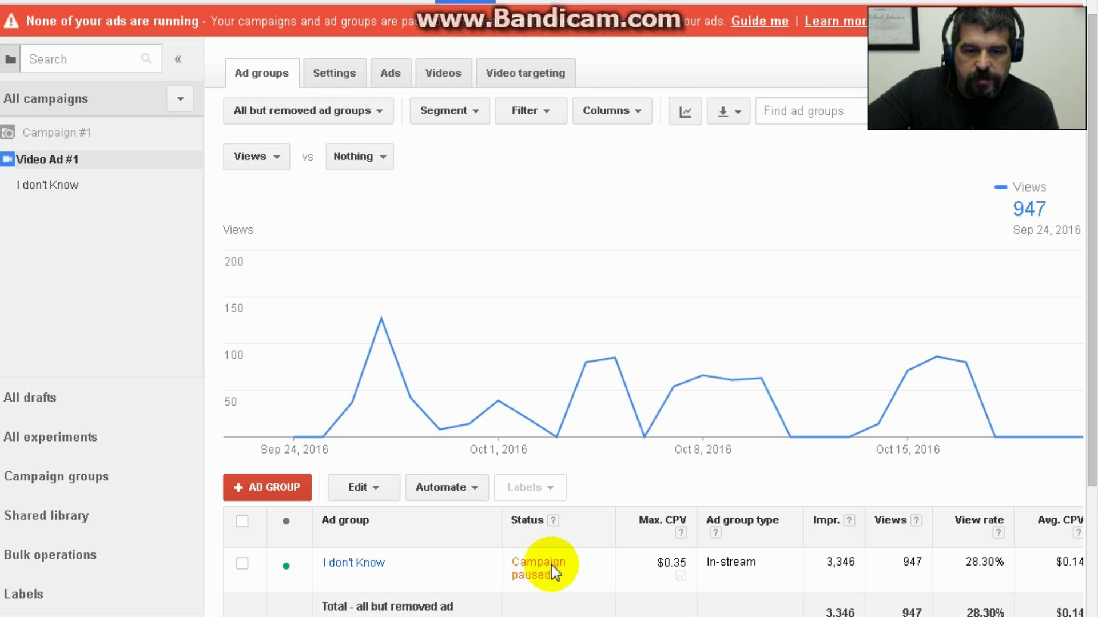
{"action": "scroll", "coordinate": [551, 565], "scroll_direction": "down", "scroll_amount": 2}
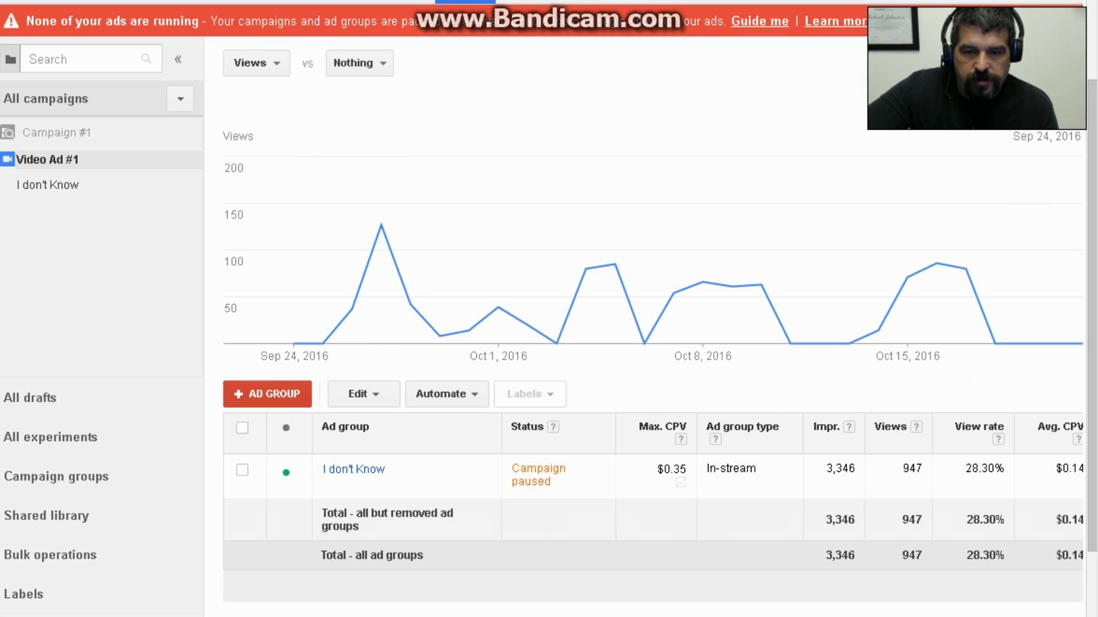
{"action": "scroll", "coordinate": [653, 321], "scroll_direction": "down", "scroll_amount": 2}
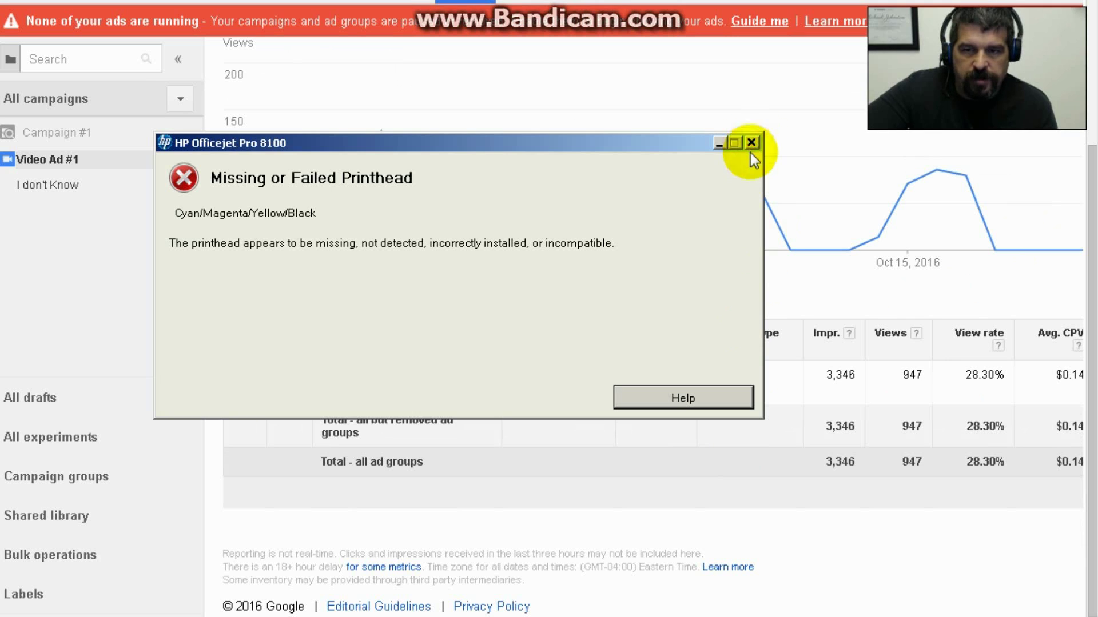
Close the HP Officejet printer error window and review the ad group's cost and earned views columns
{"action": "left_click", "coordinate": [751, 143]}
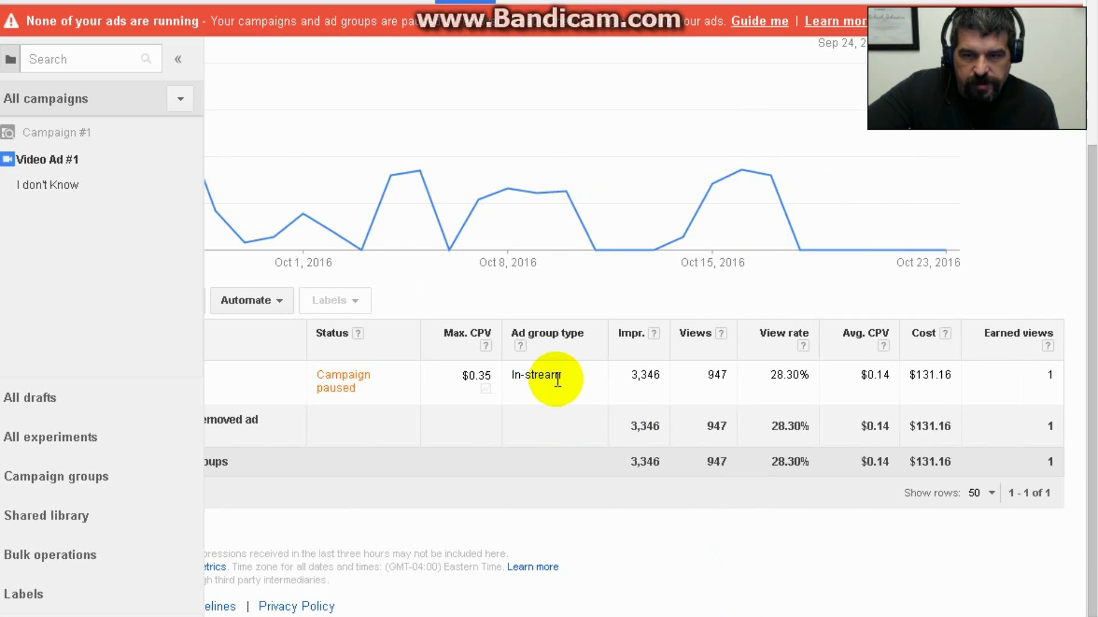
{"action": "mouse_move", "coordinate": [558, 380]}
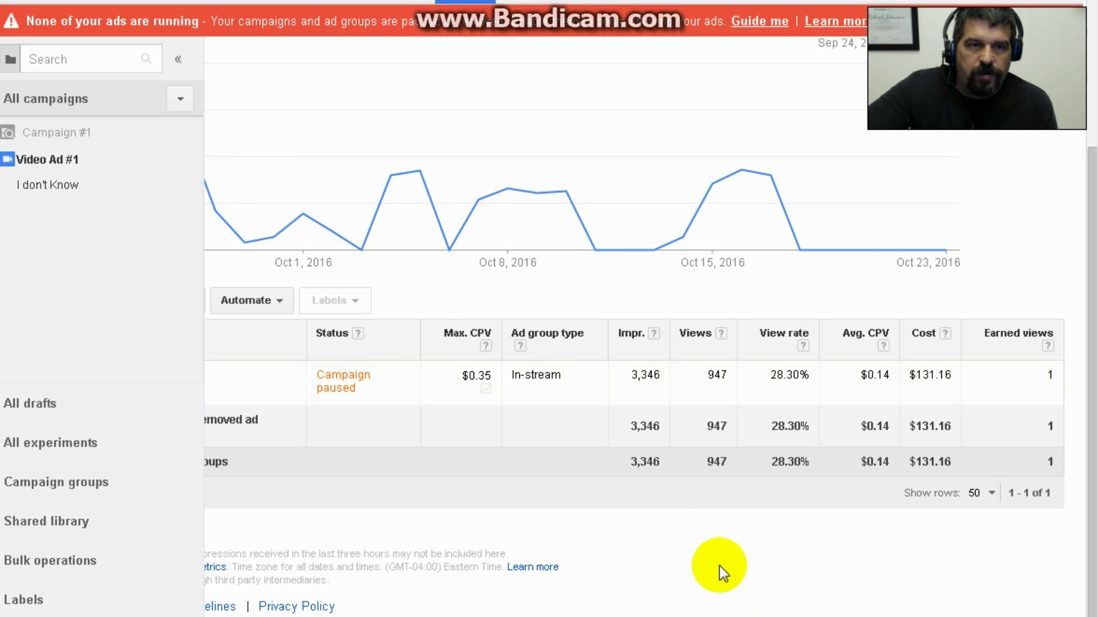
{"action": "scroll", "coordinate": [714, 567], "scroll_direction": "left", "scroll_amount": 3}
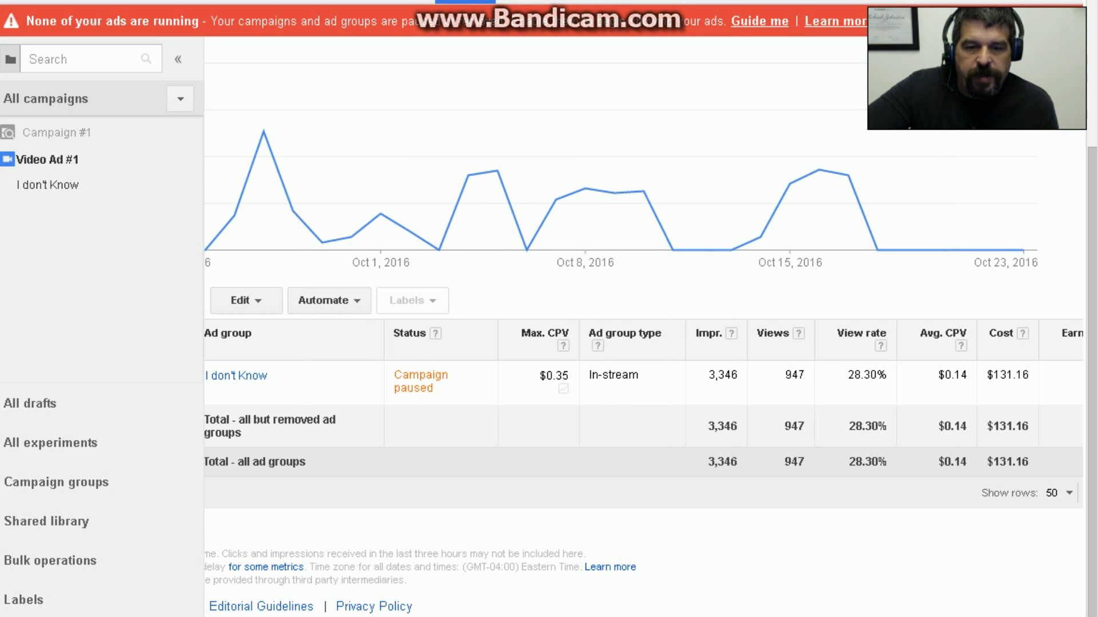
{"action": "scroll", "coordinate": [643, 326], "scroll_direction": "left", "scroll_amount": 2}
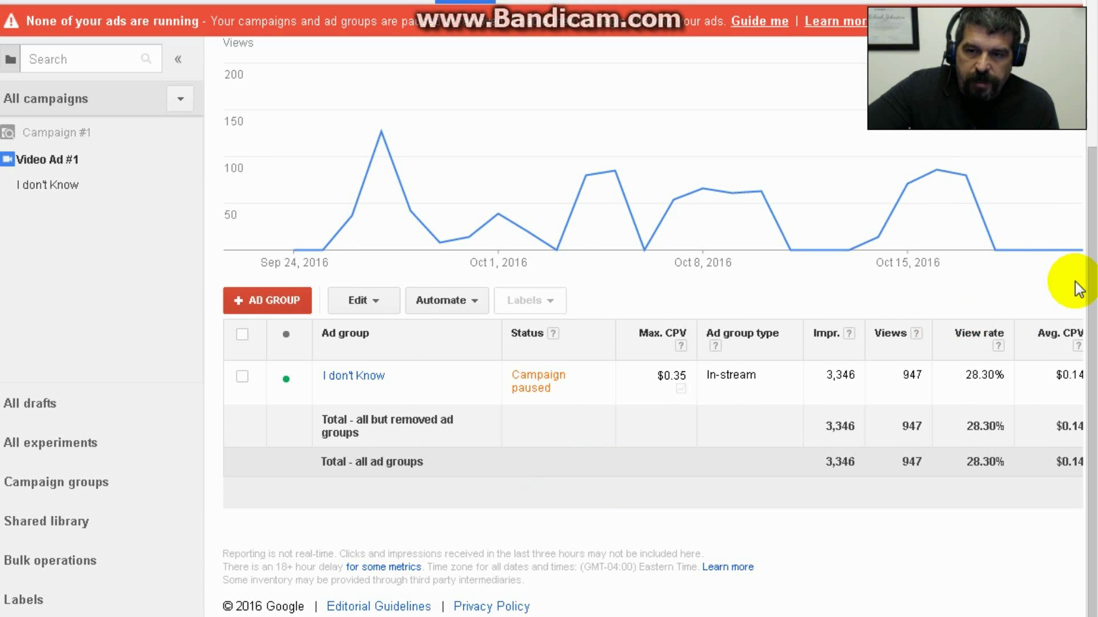
Examine the campaign's views over time, the ad group's maximum CPV and the campaign's location targeting
{"action": "scroll", "coordinate": [1077, 294], "scroll_direction": "up", "scroll_amount": 2}
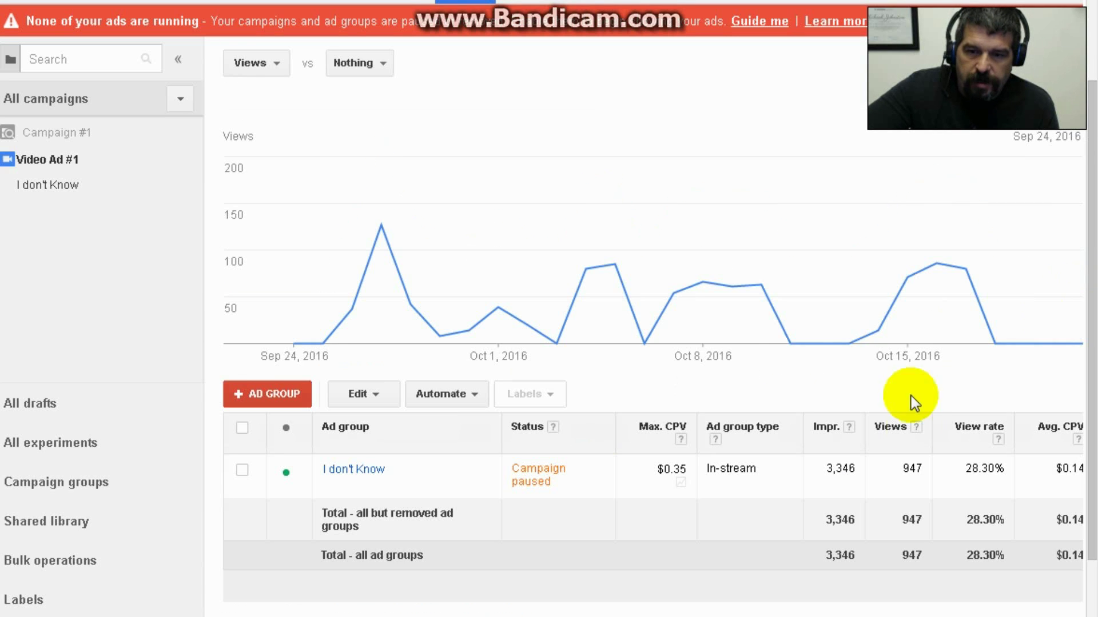
{"action": "scroll", "coordinate": [972, 457], "scroll_direction": "up", "scroll_amount": 2}
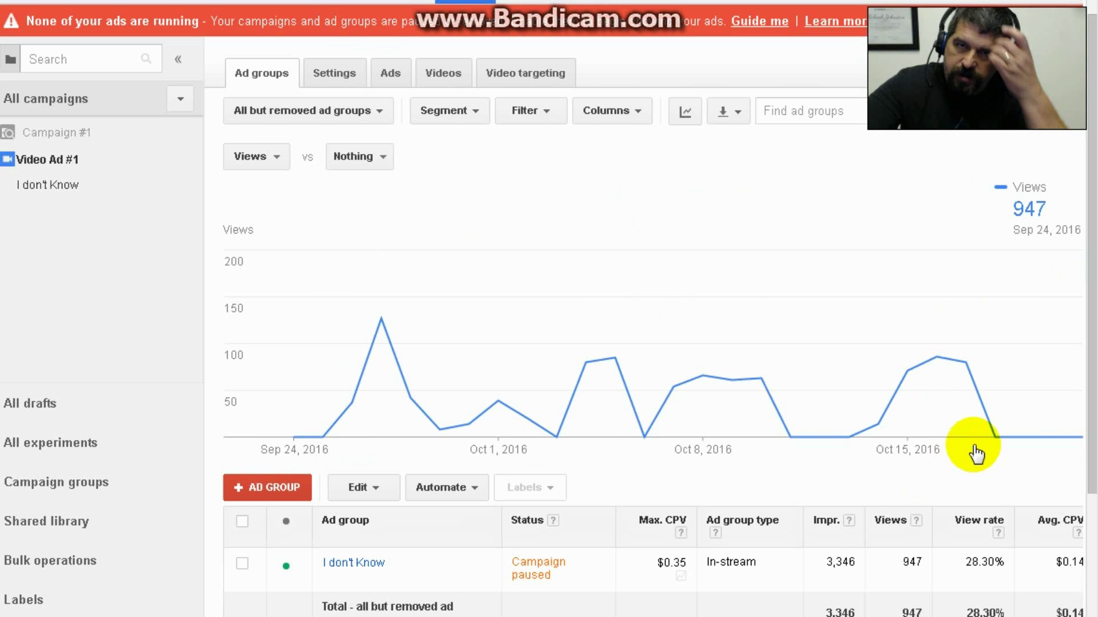
{"action": "mouse_move", "coordinate": [993, 457]}
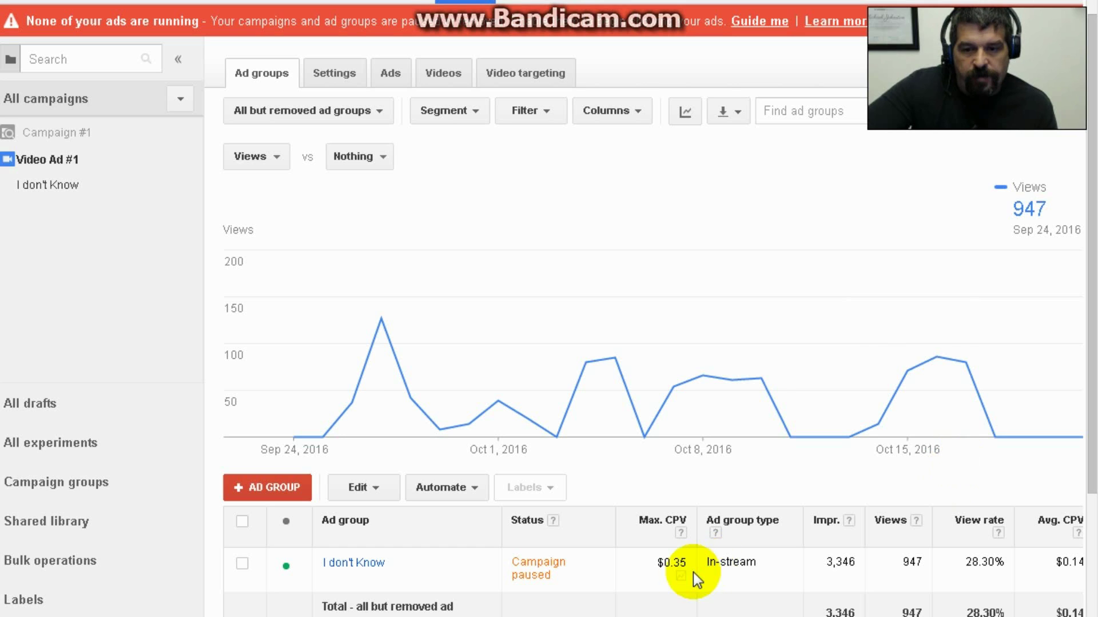
{"action": "mouse_move", "coordinate": [684, 578]}
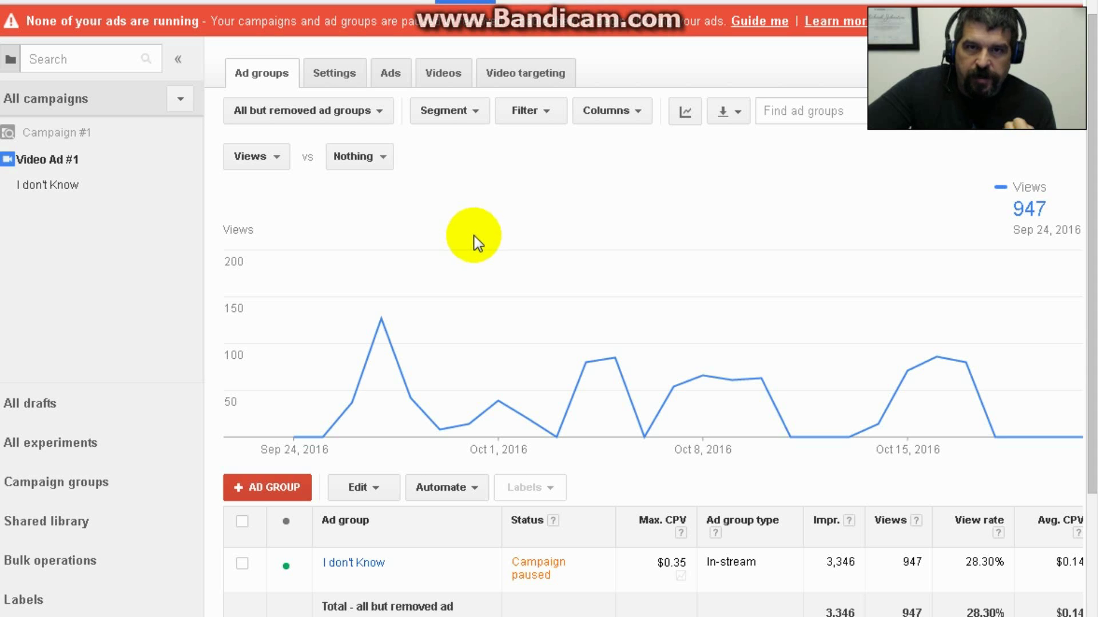
{"action": "scroll", "coordinate": [1077, 166], "scroll_direction": "down", "scroll_amount": 3}
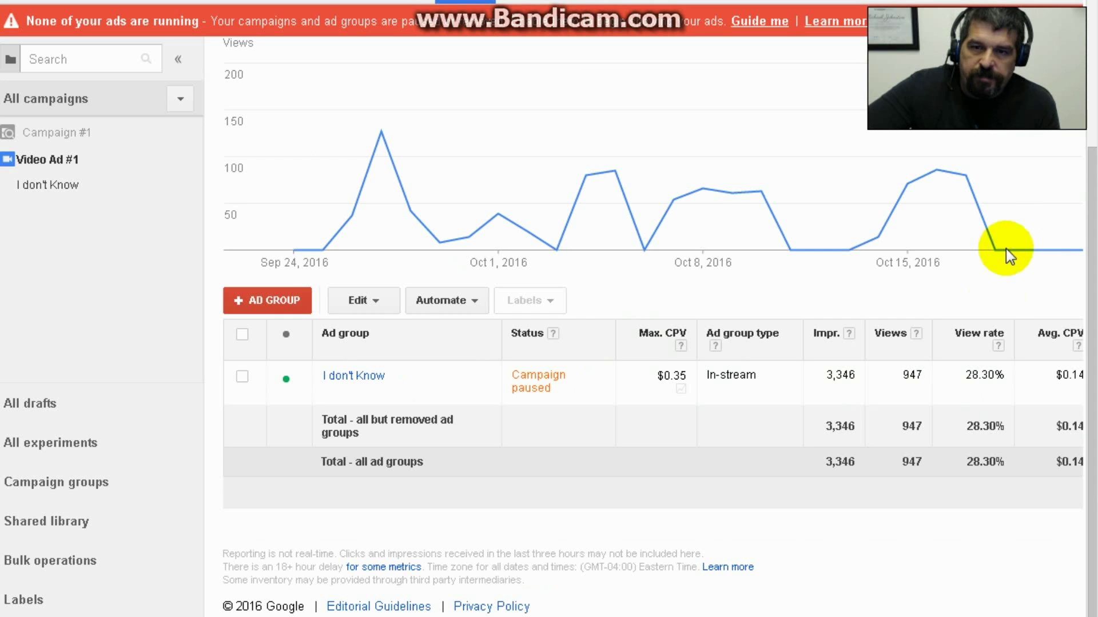
{"action": "scroll", "coordinate": [983, 294], "scroll_direction": "up", "scroll_amount": 5}
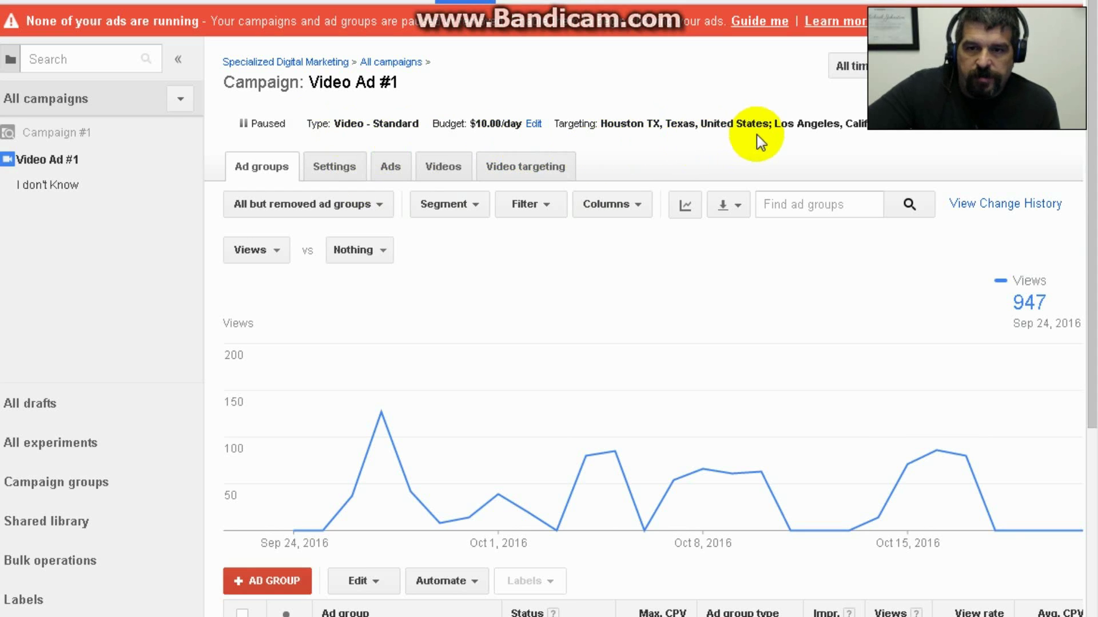
{"action": "left_click", "coordinate": [1021, 129]}
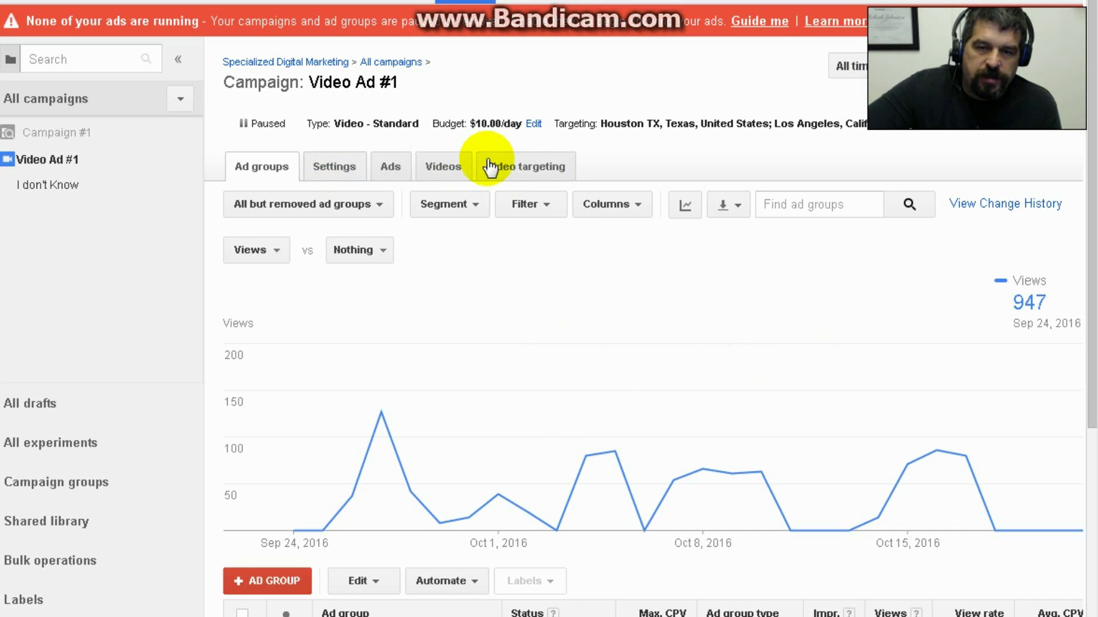
Open the demographics under the campaign's video targeting and review impressions, views and view rate by age range
{"action": "left_click", "coordinate": [523, 164]}
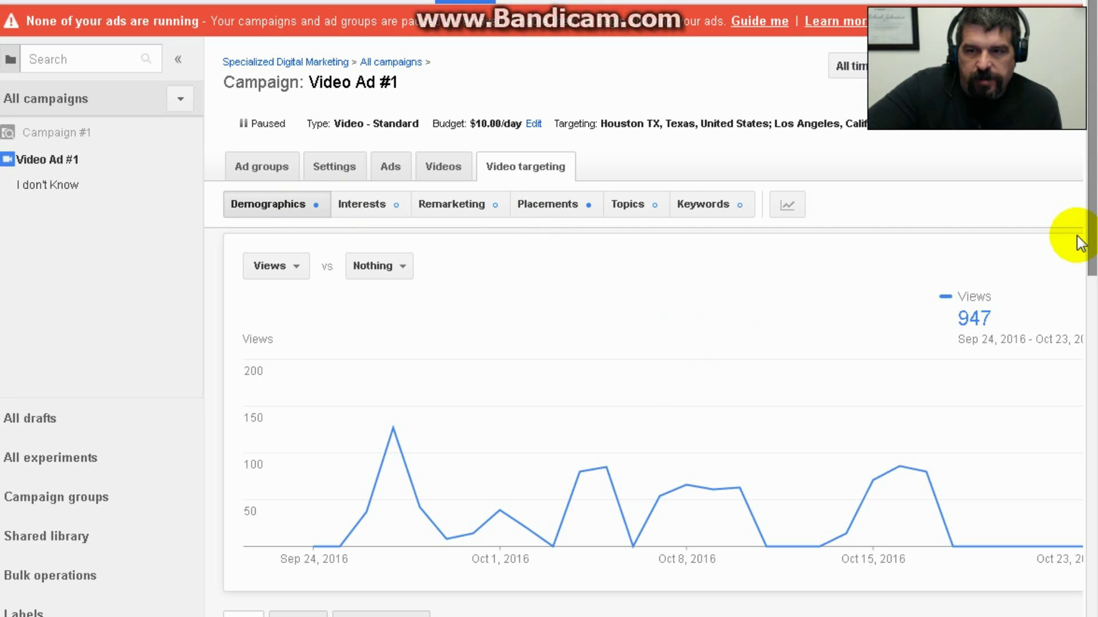
{"action": "scroll", "coordinate": [1075, 237], "scroll_direction": "down", "scroll_amount": 3}
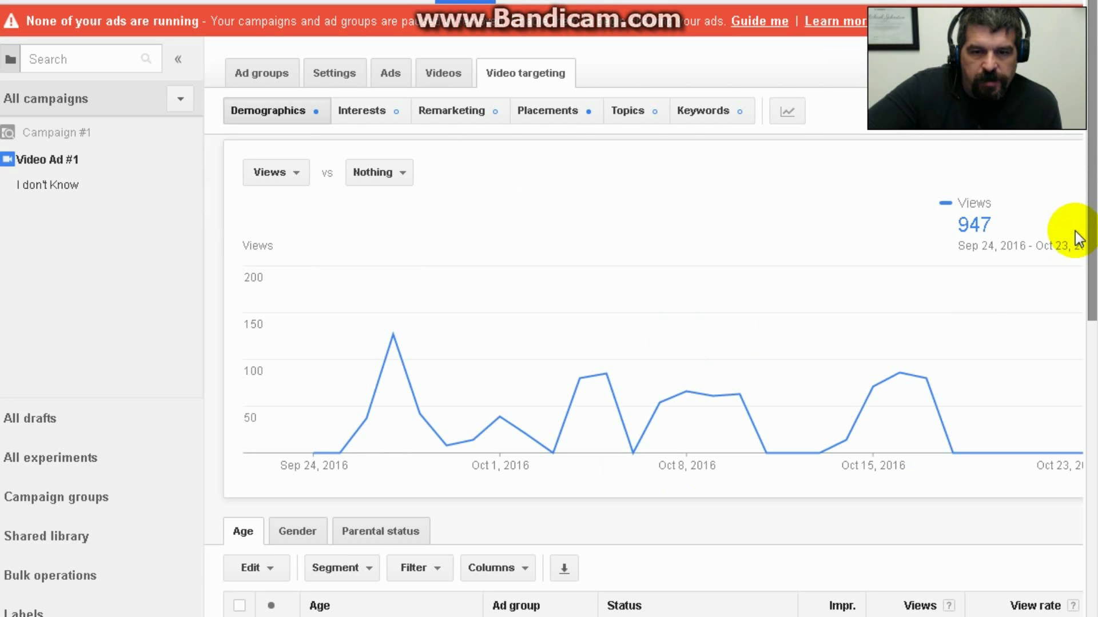
{"action": "scroll", "coordinate": [1063, 237], "scroll_direction": "down", "scroll_amount": 6}
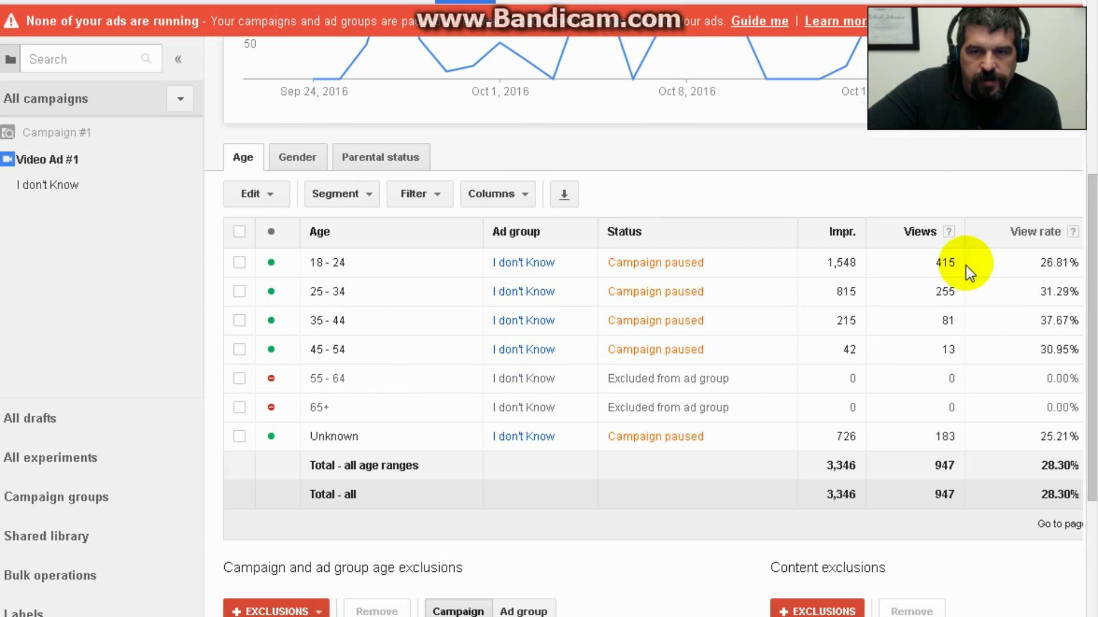
{"action": "scroll", "coordinate": [965, 266], "scroll_direction": "down", "scroll_amount": 4}
Review each age range's impressions and views broken down by device, including the excluded and unknown age groups
{"action": "scroll", "coordinate": [1001, 297], "scroll_direction": "up", "scroll_amount": 2}
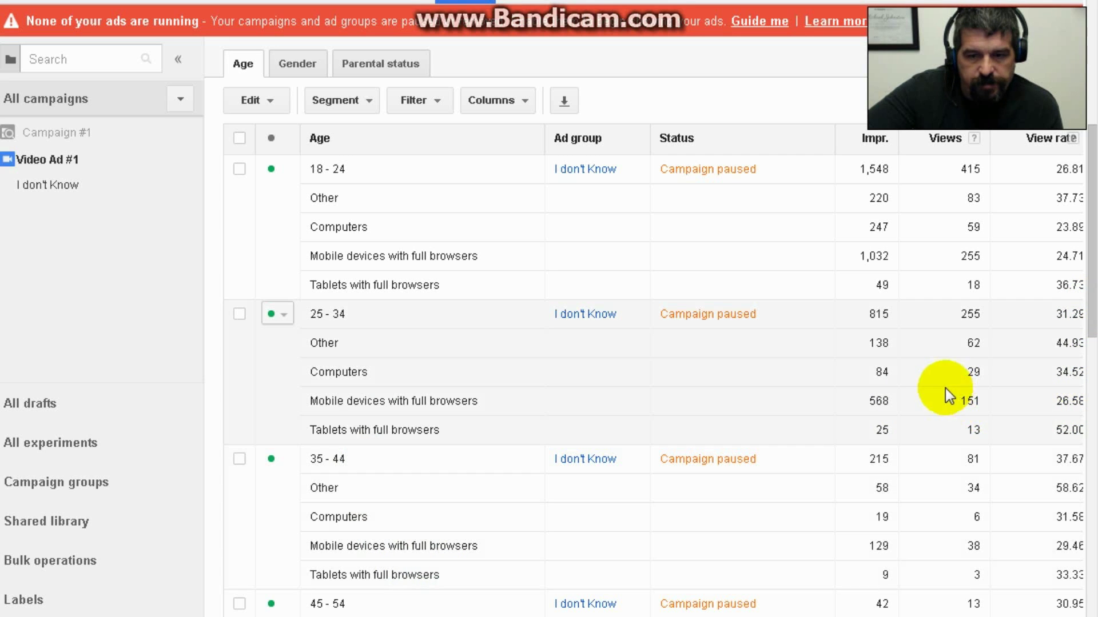
{"action": "scroll", "coordinate": [828, 341], "scroll_direction": "down", "scroll_amount": 10}
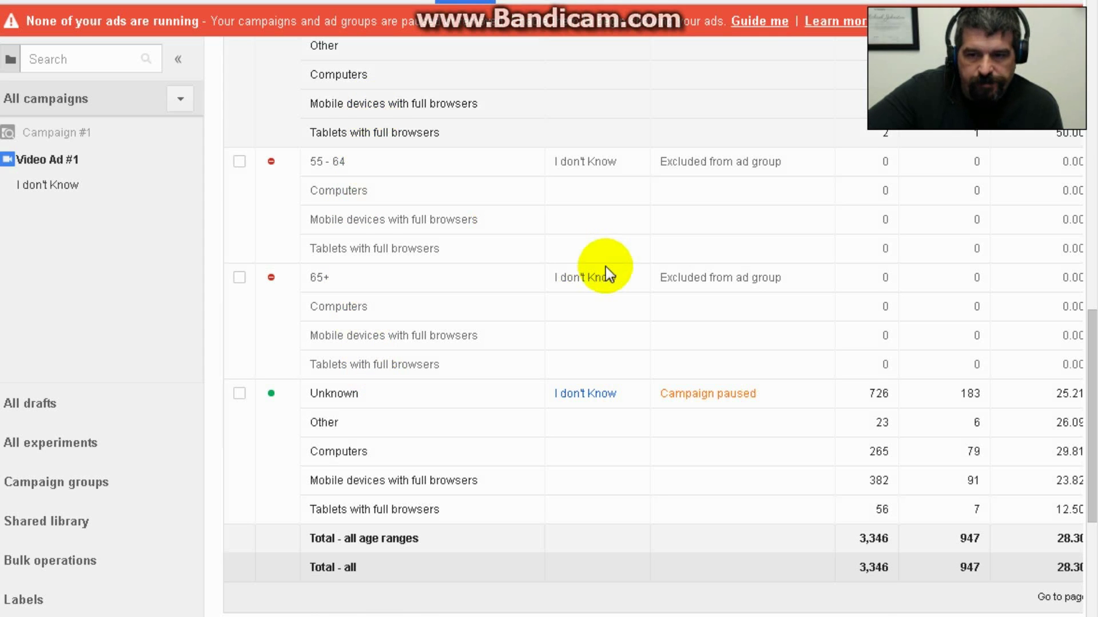
{"action": "scroll", "coordinate": [626, 279], "scroll_direction": "up", "scroll_amount": 2}
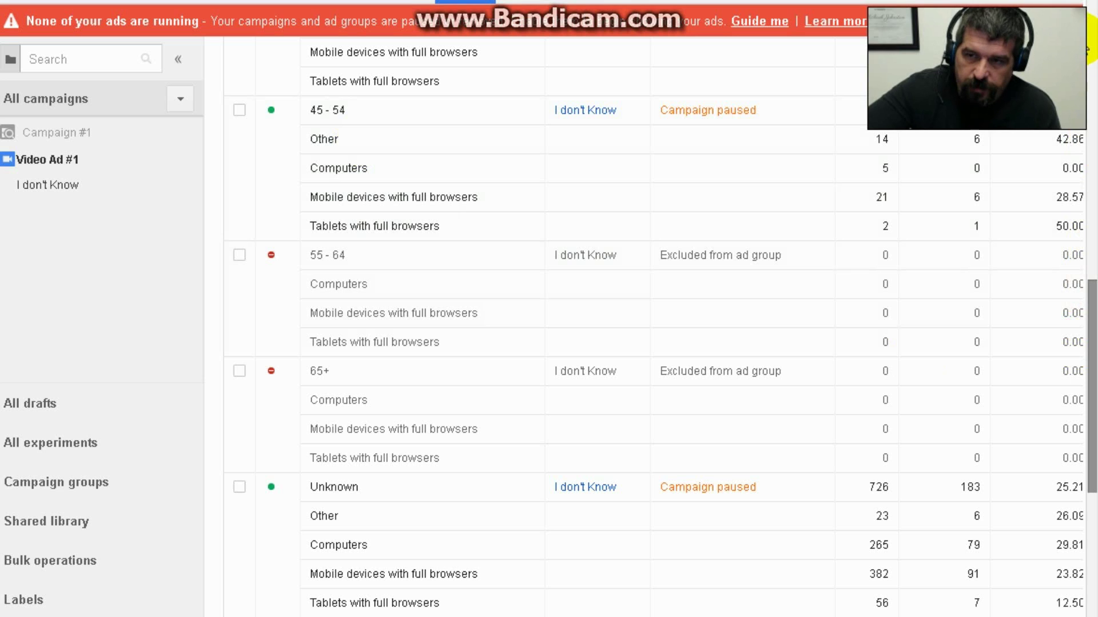
{"action": "scroll", "coordinate": [1091, 74], "scroll_direction": "up", "scroll_amount": 2}
{"action": "scroll", "coordinate": [1089, 171], "scroll_direction": "up", "scroll_amount": 10}
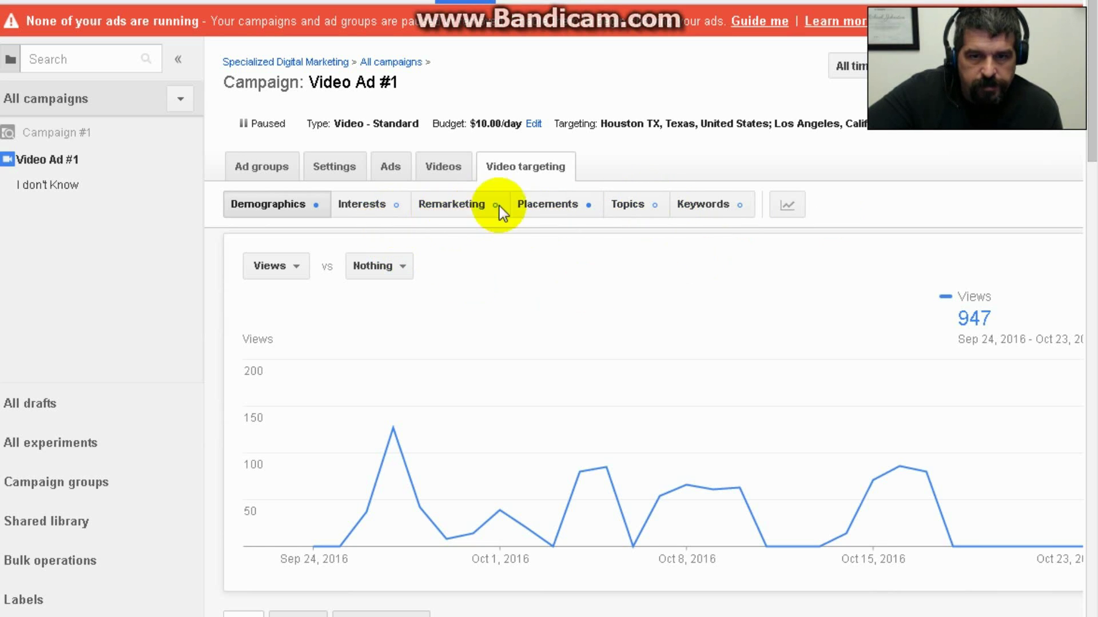
Open the campaign's managed placements and review impressions and views for each targeted YouTube channel
{"action": "left_click", "coordinate": [545, 211]}
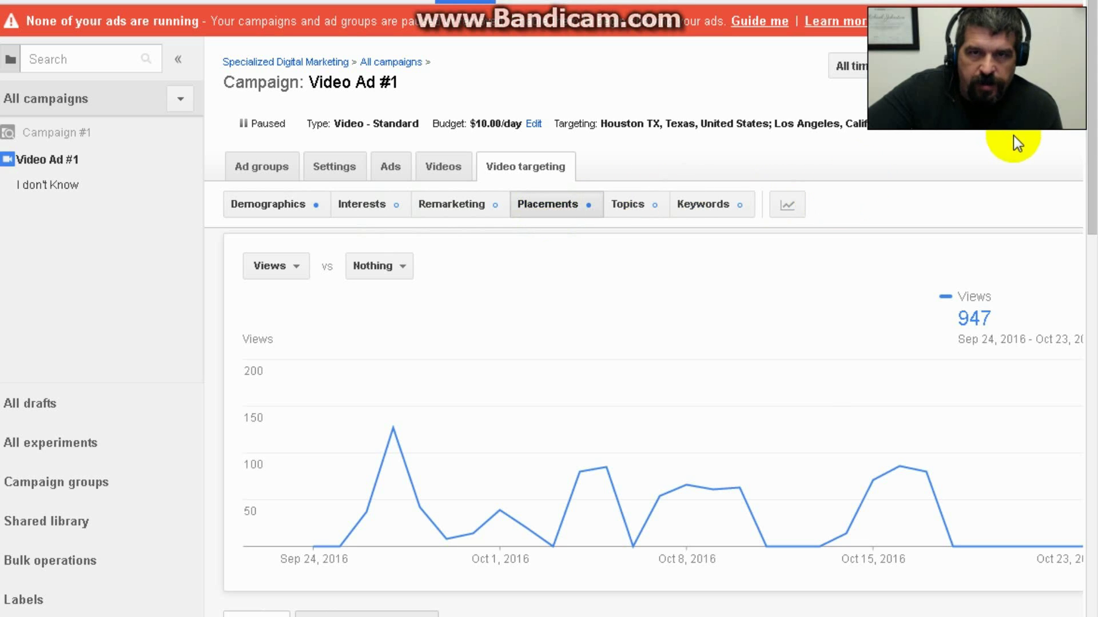
{"action": "scroll", "coordinate": [1091, 140], "scroll_direction": "down", "scroll_amount": 2}
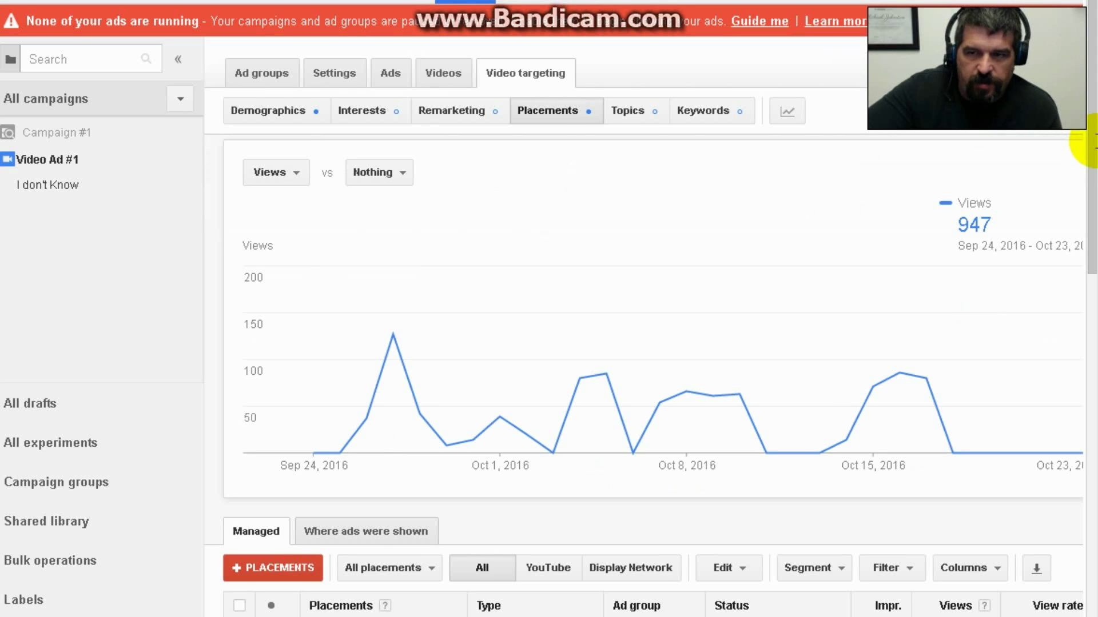
{"action": "scroll", "coordinate": [1090, 143], "scroll_direction": "down", "scroll_amount": 2}
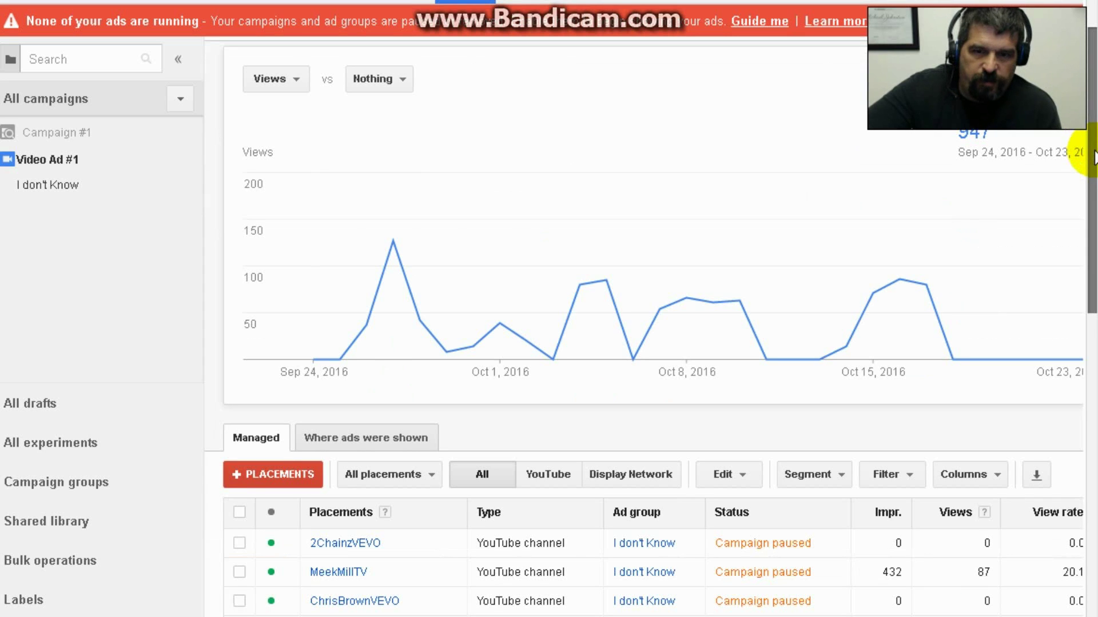
{"action": "scroll", "coordinate": [1093, 171], "scroll_direction": "down", "scroll_amount": 1}
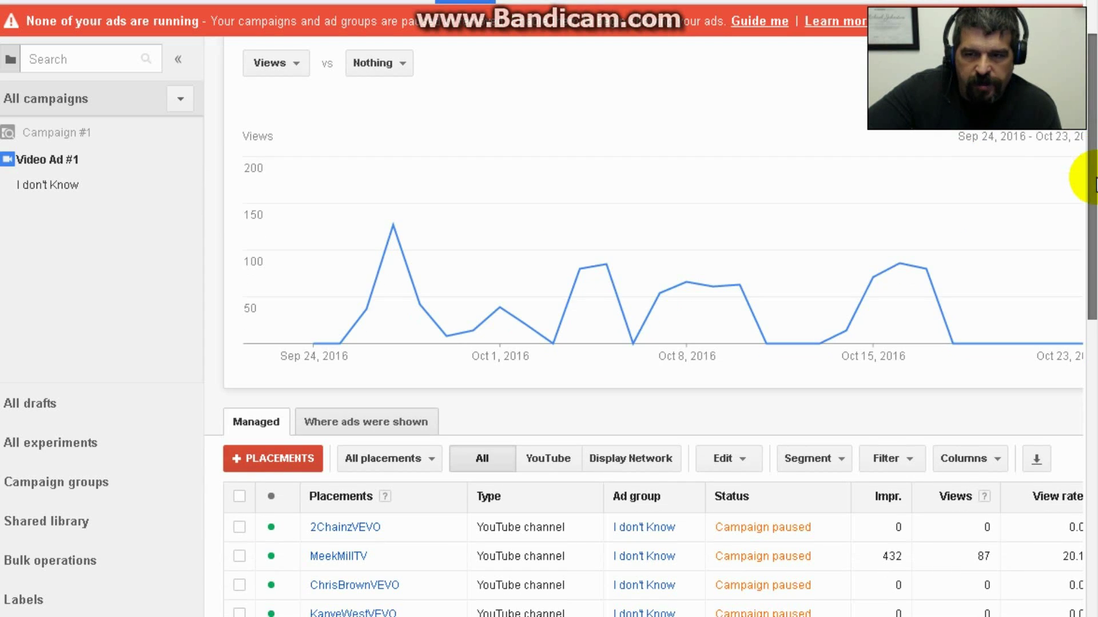
{"action": "scroll", "coordinate": [1095, 184], "scroll_direction": "down", "scroll_amount": 1}
{"action": "scroll", "coordinate": [1095, 184], "scroll_direction": "down", "scroll_amount": 1}
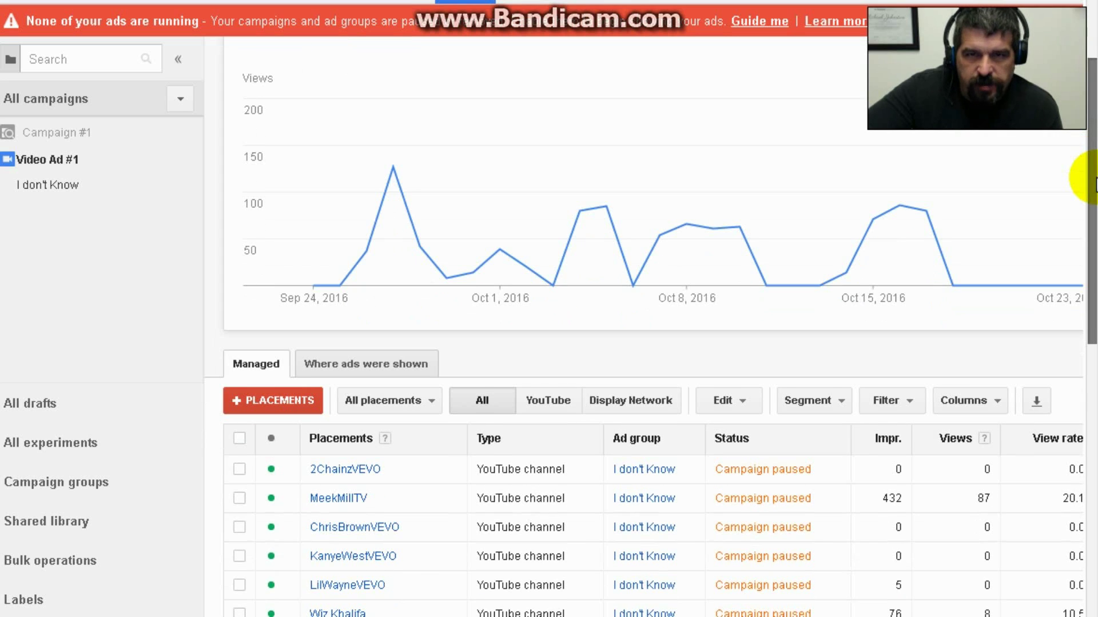
{"action": "scroll", "coordinate": [1094, 184], "scroll_direction": "down", "scroll_amount": 1}
{"action": "scroll", "coordinate": [1095, 184], "scroll_direction": "down", "scroll_amount": 3}
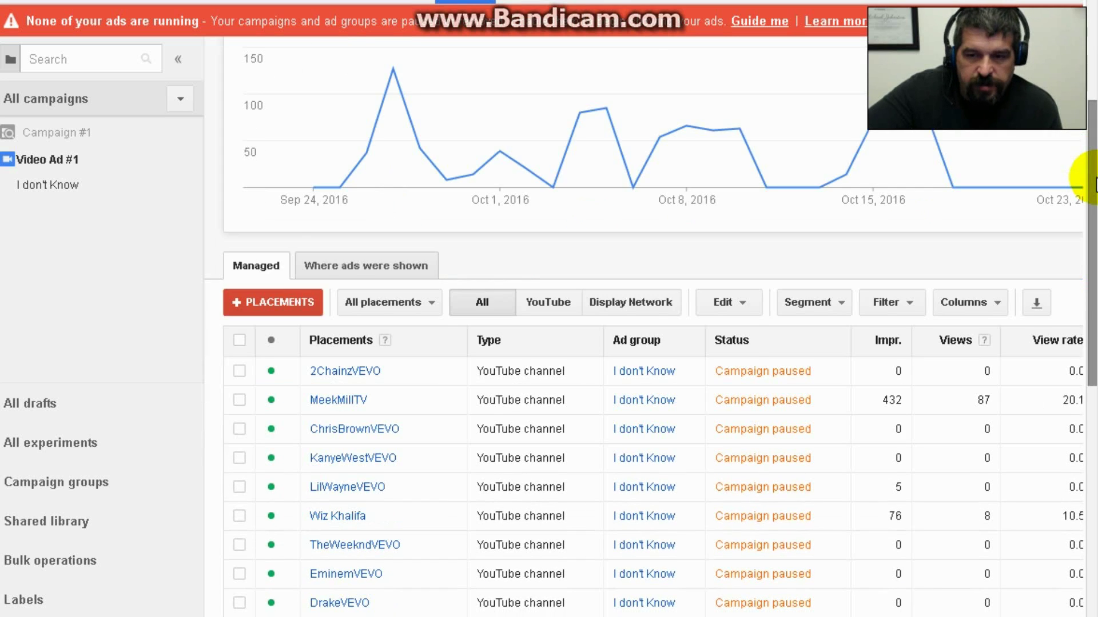
{"action": "scroll", "coordinate": [1095, 184], "scroll_direction": "down", "scroll_amount": 2}
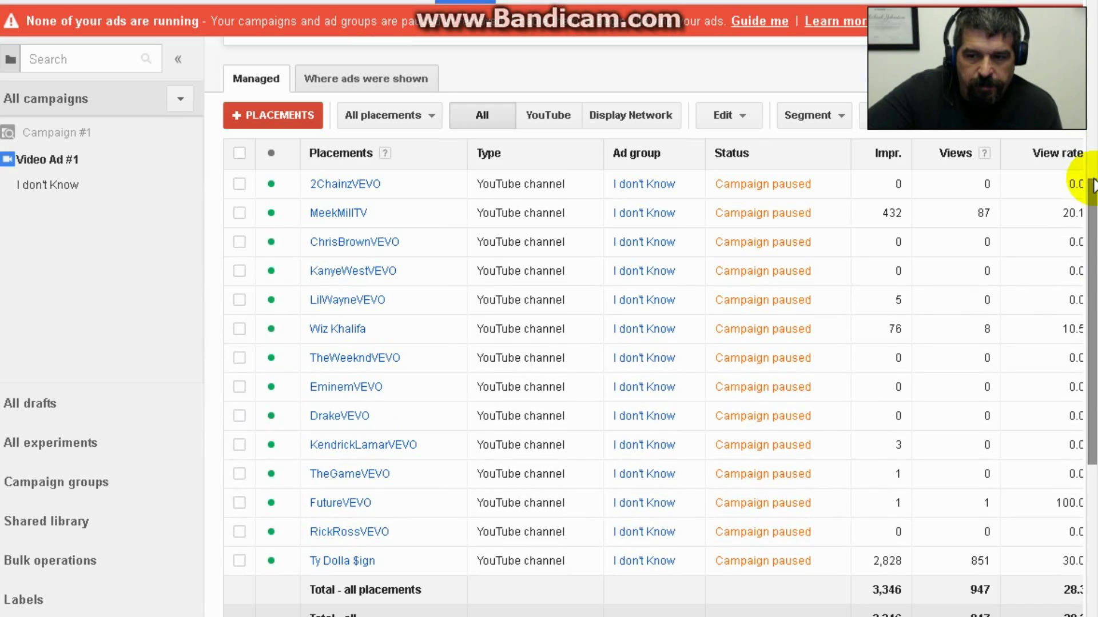